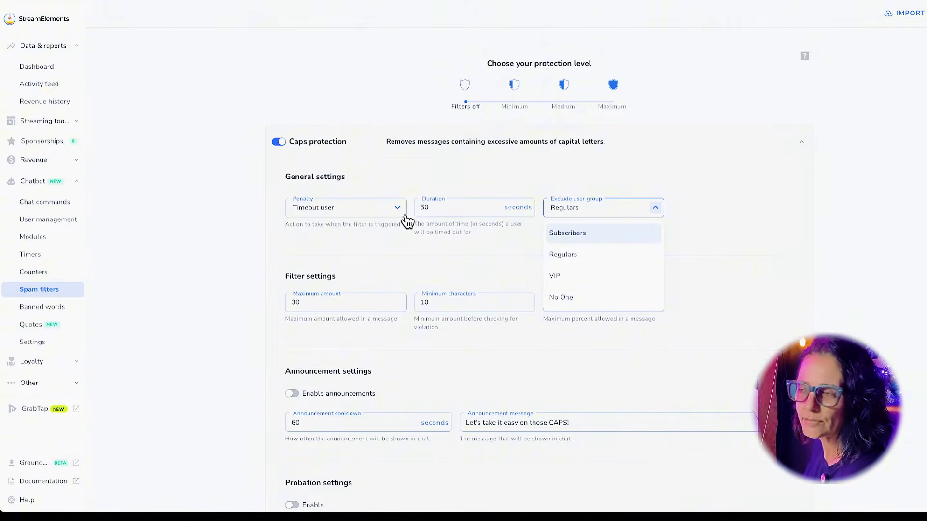
Re-enable Caps protection and set its penalty to Warn and delete message.
{"action": "left_click", "coordinate": [287, 147]}
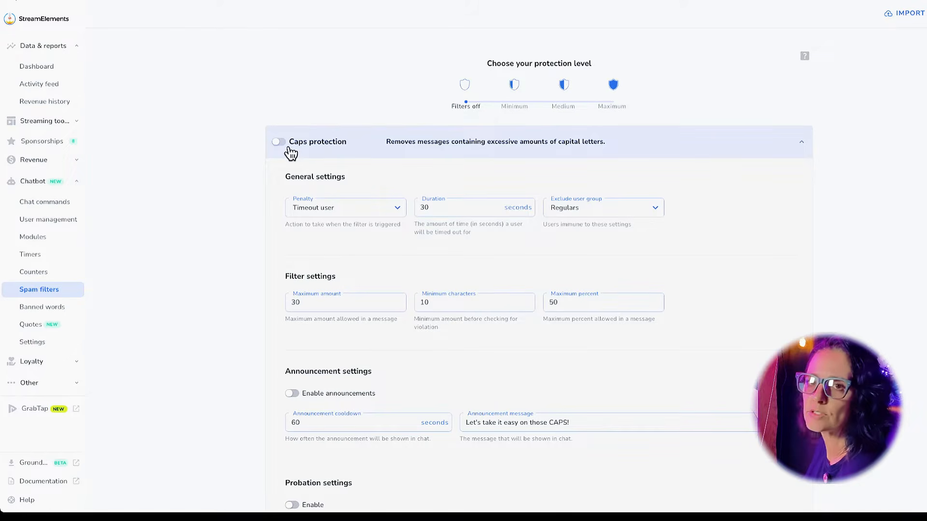
{"action": "left_click", "coordinate": [285, 146]}
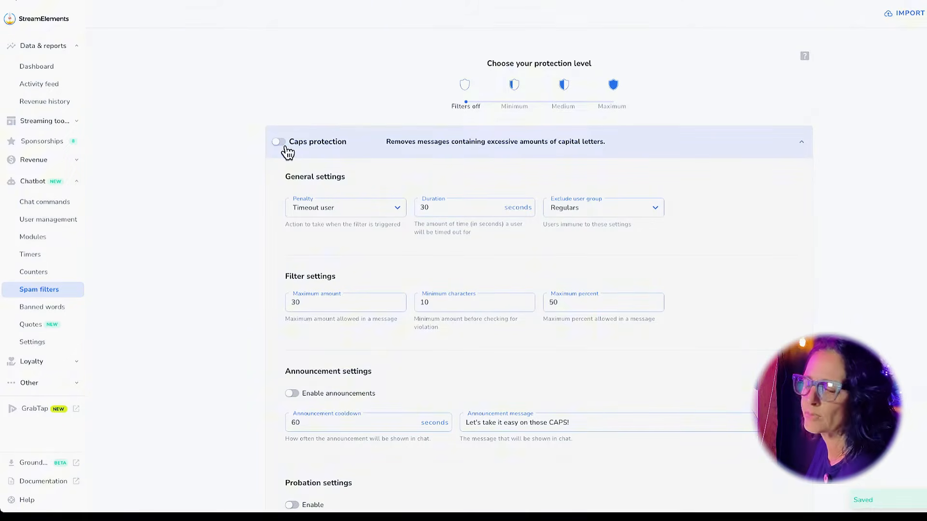
{"action": "left_click", "coordinate": [394, 209]}
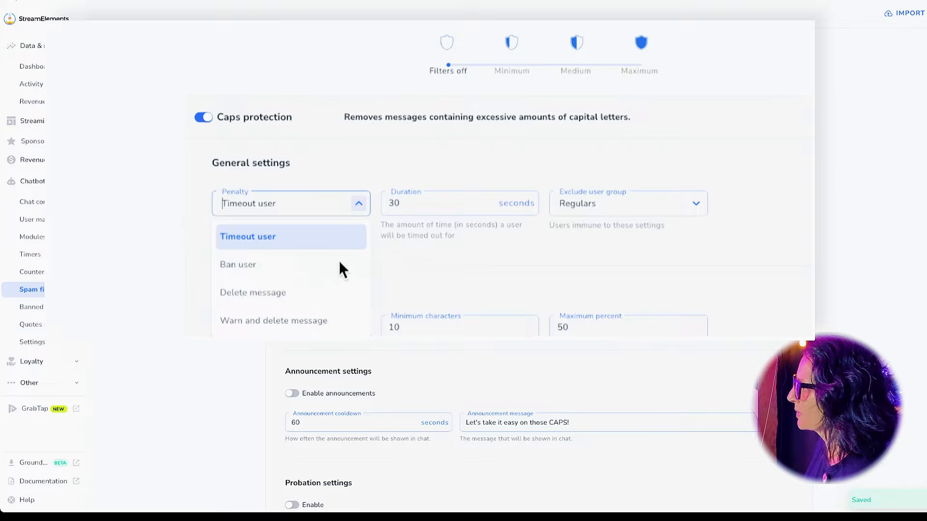
{"action": "left_click", "coordinate": [316, 322]}
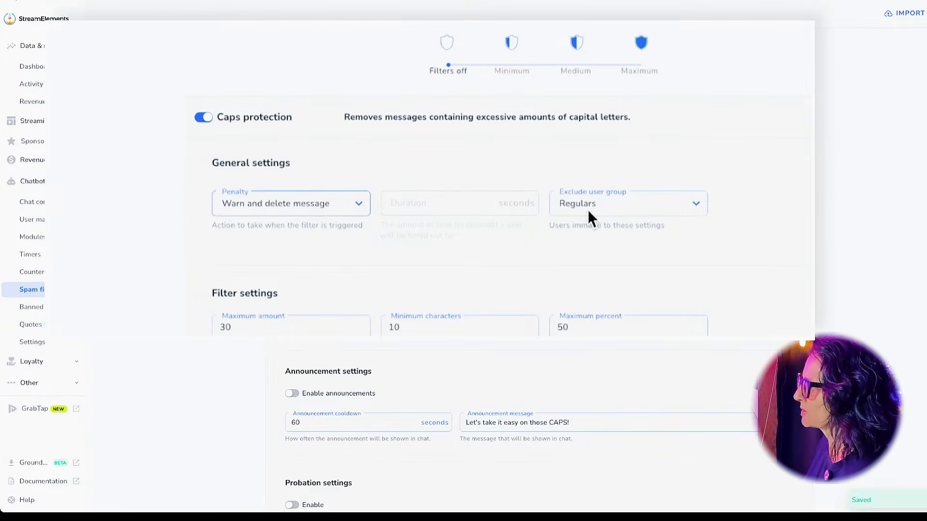
{"action": "scroll", "coordinate": [362, 295], "scroll_direction": "down", "scroll_amount": 1}
{"action": "scroll", "coordinate": [355, 292], "scroll_direction": "down", "scroll_amount": 3}
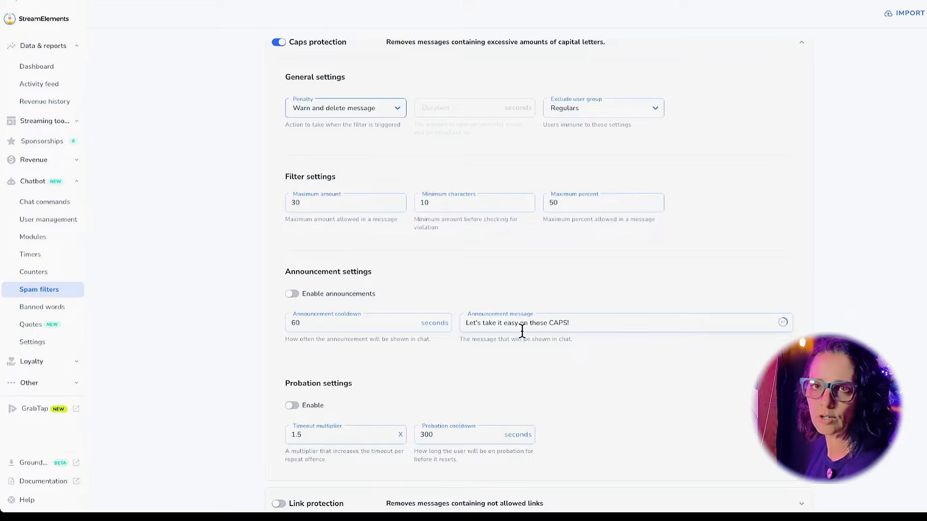
{"action": "scroll", "coordinate": [522, 331], "scroll_direction": "down", "scroll_amount": 1}
{"action": "scroll", "coordinate": [425, 355], "scroll_direction": "down", "scroll_amount": 2}
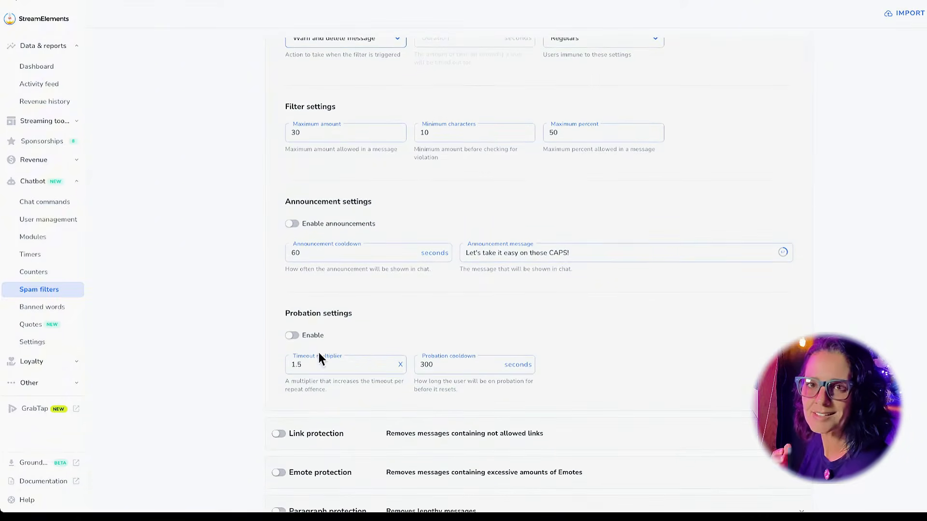
{"action": "scroll", "coordinate": [343, 350], "scroll_direction": "down", "scroll_amount": 3}
{"action": "scroll", "coordinate": [420, 265], "scroll_direction": "up", "scroll_amount": 2}
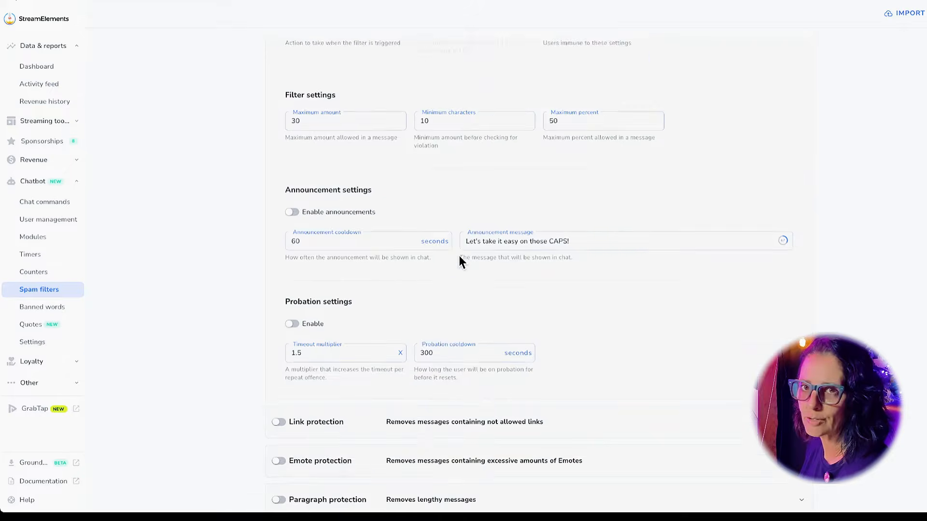
{"action": "scroll", "coordinate": [459, 259], "scroll_direction": "up", "scroll_amount": 10}
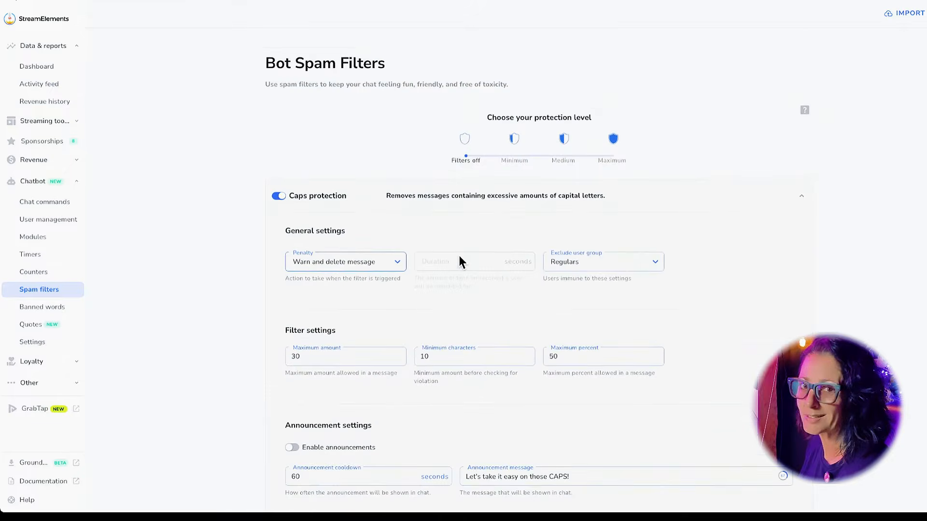
Collapse and disable Caps protection, glance at Link protection, then go to Chat commands.
{"action": "left_click", "coordinate": [810, 201]}
{"action": "left_click", "coordinate": [290, 195]}
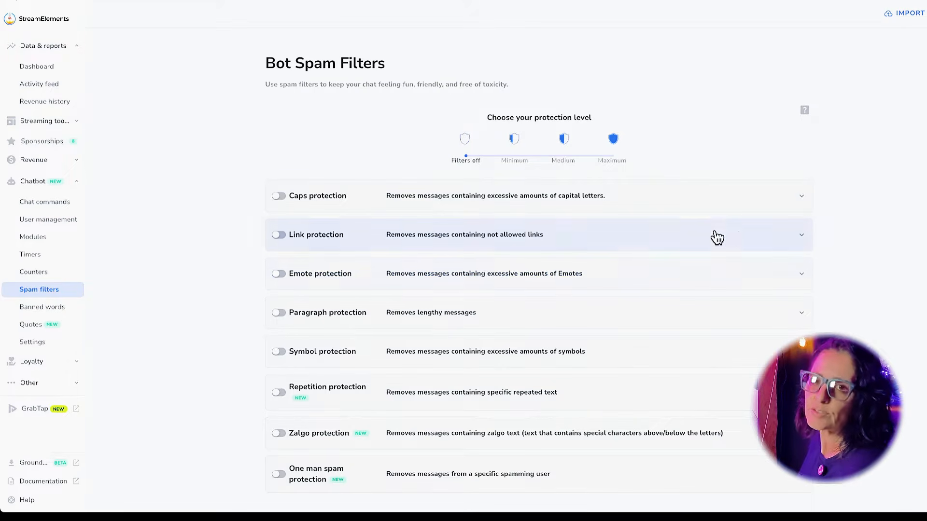
{"action": "left_click", "coordinate": [776, 255]}
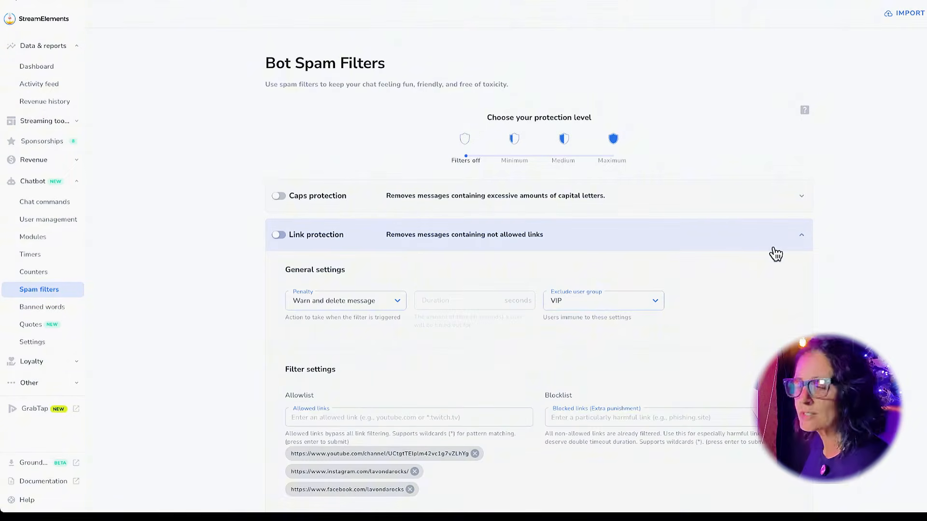
{"action": "left_click", "coordinate": [773, 253]}
{"action": "left_click", "coordinate": [53, 208]}
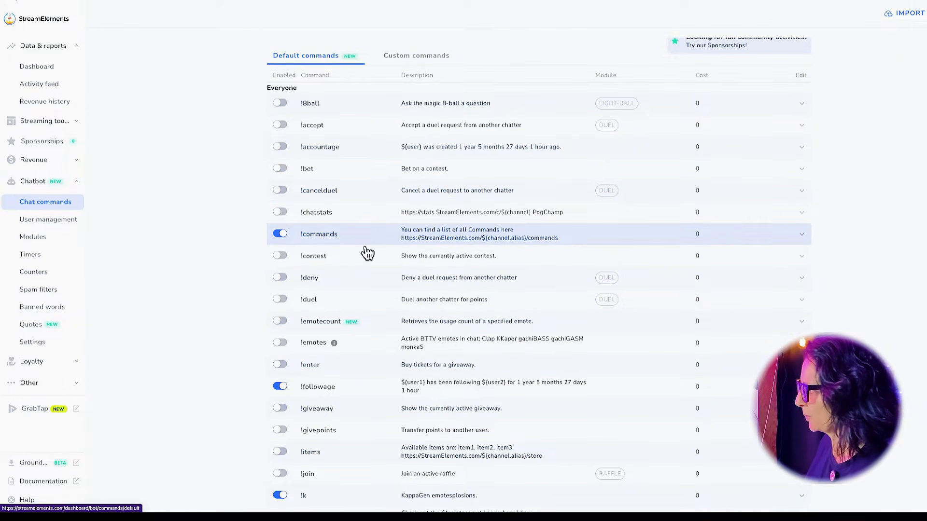
Scroll down the Default commands list to reach the !commands row.
{"action": "scroll", "coordinate": [367, 253], "scroll_direction": "down", "scroll_amount": 1}
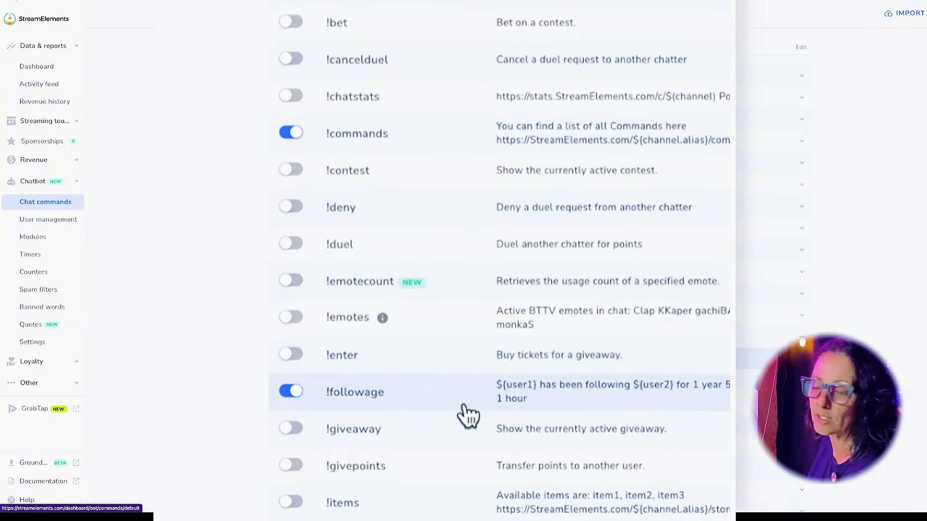
{"action": "scroll", "coordinate": [467, 415], "scroll_direction": "down", "scroll_amount": 3}
{"action": "scroll", "coordinate": [467, 415], "scroll_direction": "down", "scroll_amount": 1}
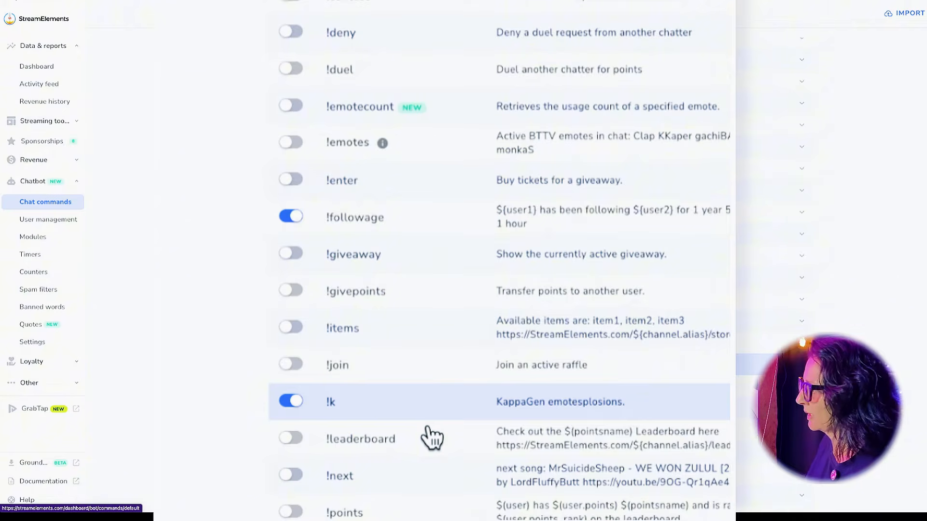
{"action": "scroll", "coordinate": [428, 437], "scroll_direction": "down", "scroll_amount": 4}
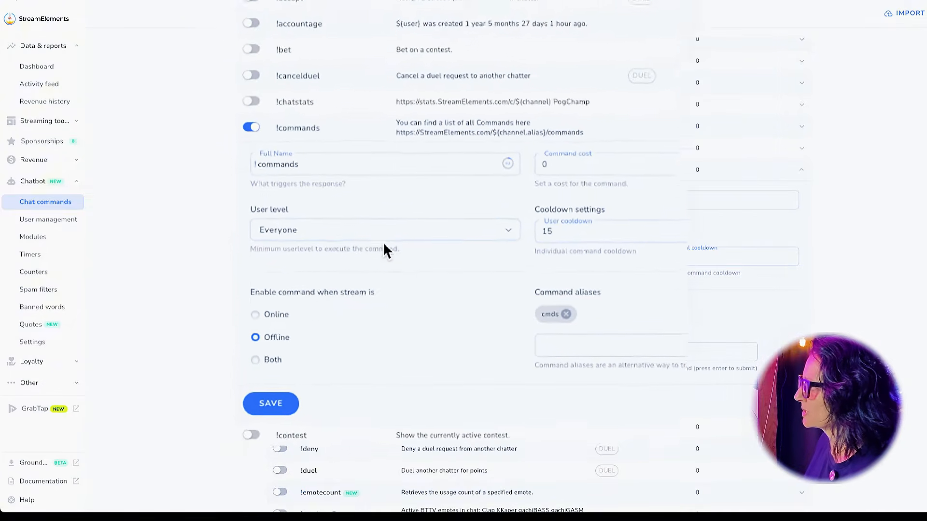
Keep !commands at user level Everyone and set user and global cooldowns to 1.
{"action": "left_click", "coordinate": [479, 263]}
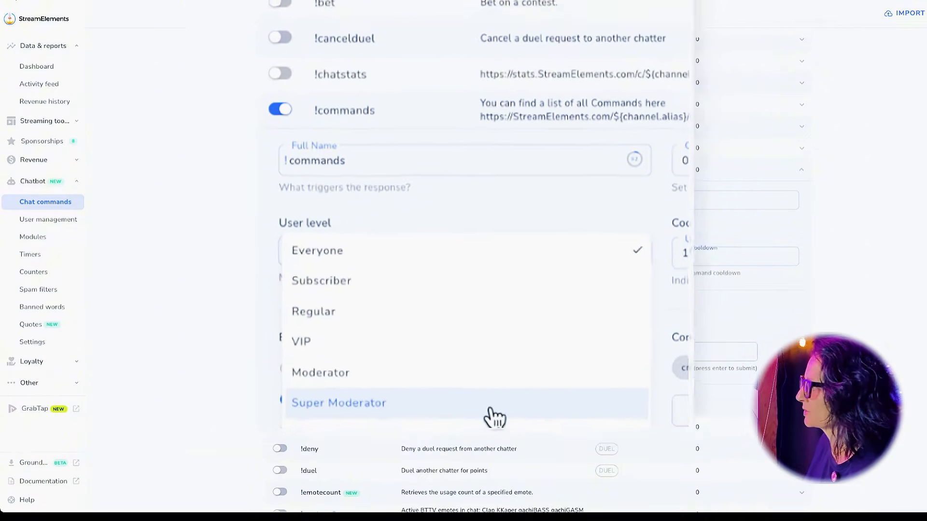
{"action": "left_click", "coordinate": [568, 256]}
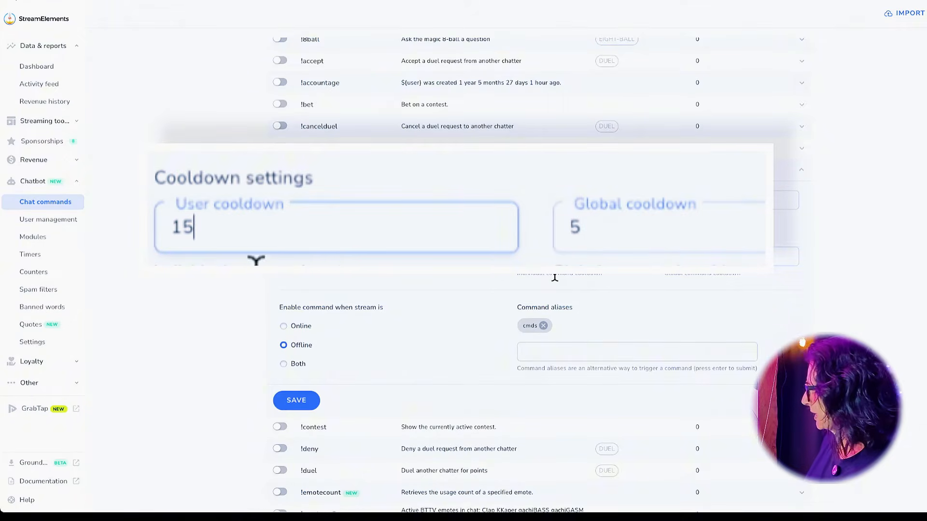
{"action": "left_click_drag", "start_coordinate": [206, 232], "coordinate": [155, 248]}
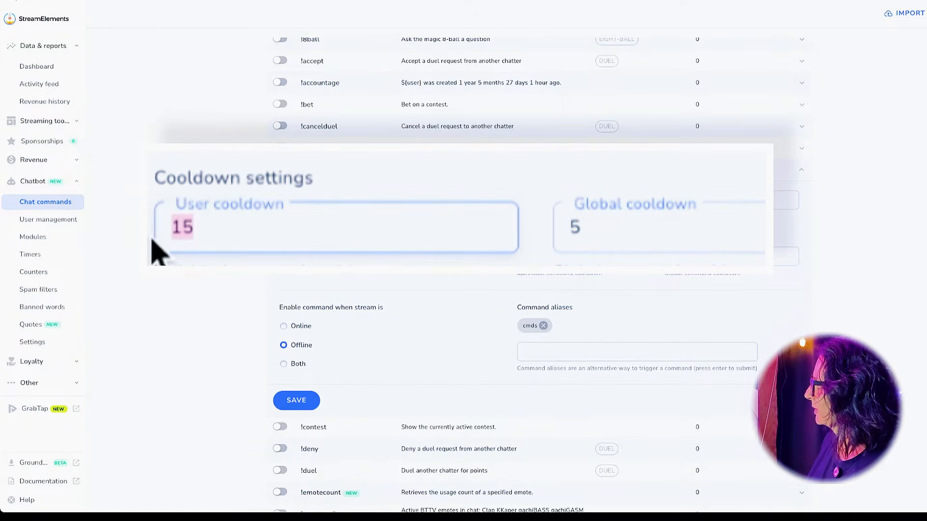
{"action": "type", "text": "1"}
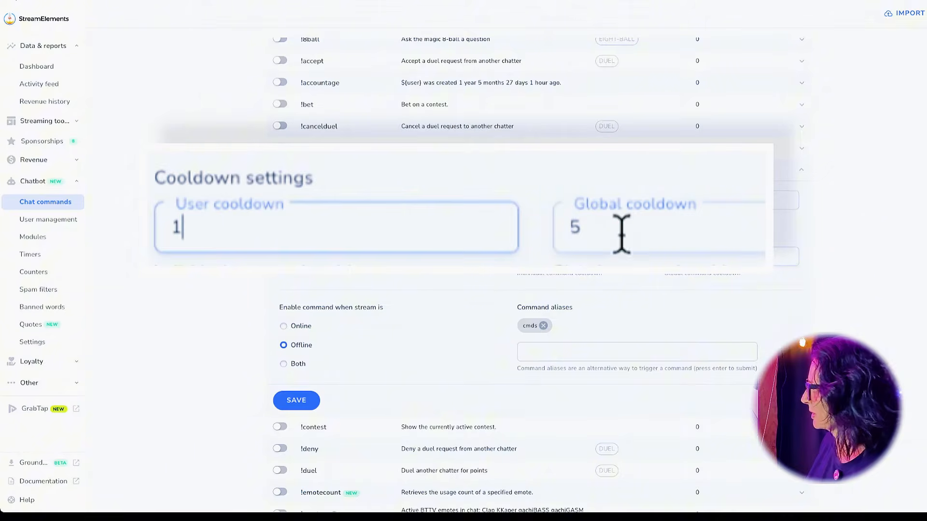
{"action": "double_click", "coordinate": [688, 259]}
{"action": "type", "text": "1"}
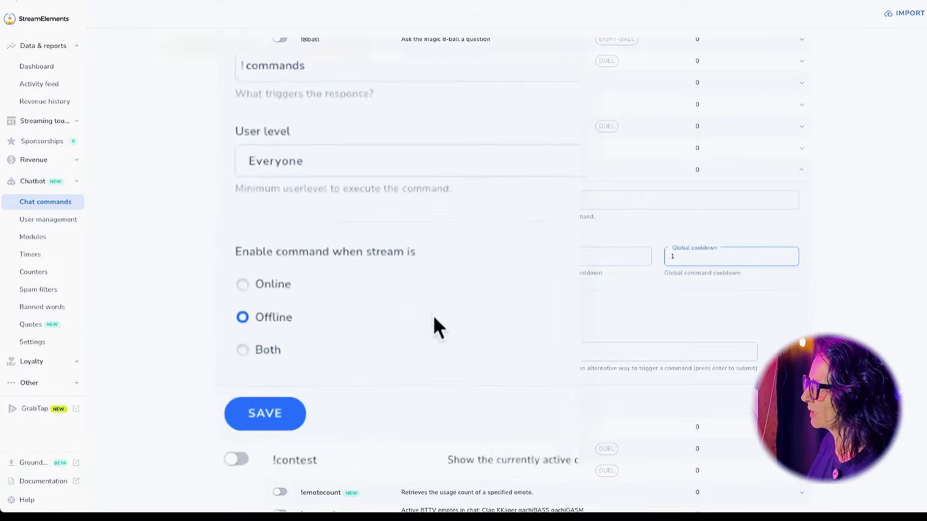
Make !commands available Both online and offline and save it.
{"action": "left_click", "coordinate": [309, 323]}
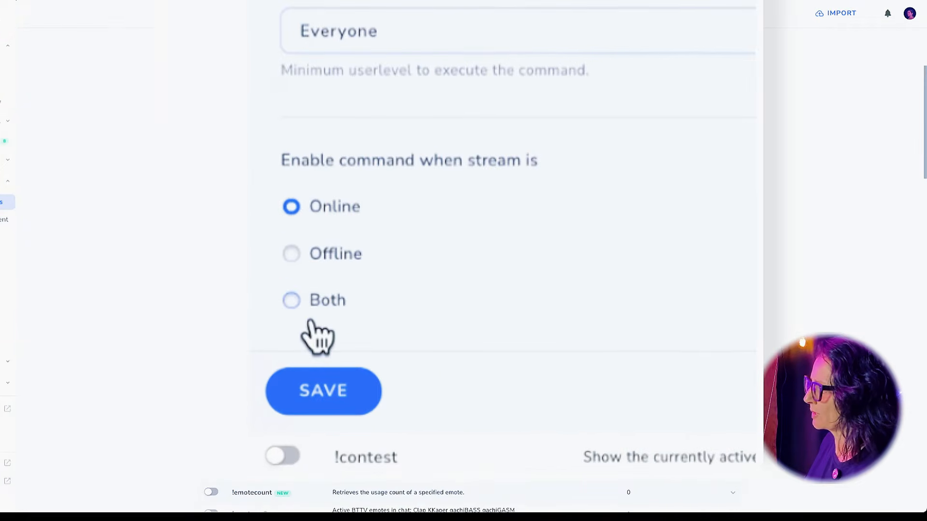
{"action": "left_click", "coordinate": [306, 318]}
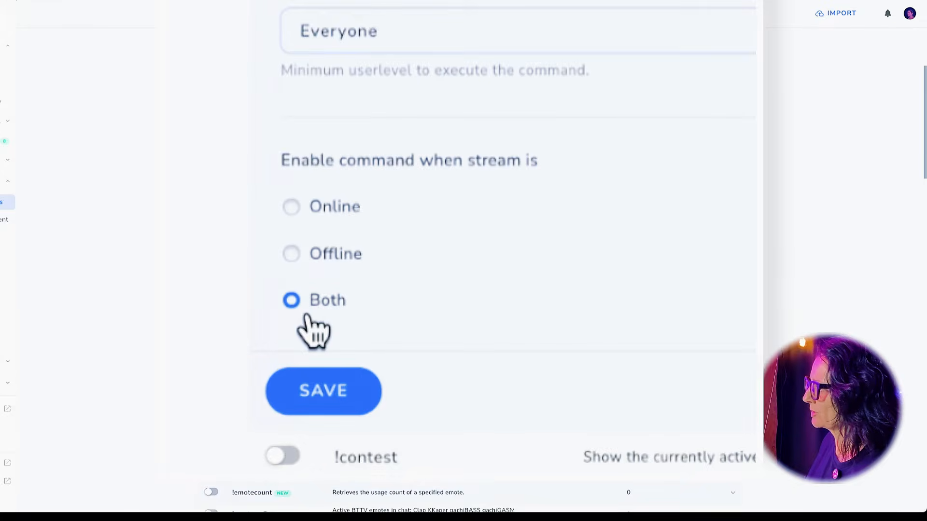
{"action": "left_click", "coordinate": [343, 400]}
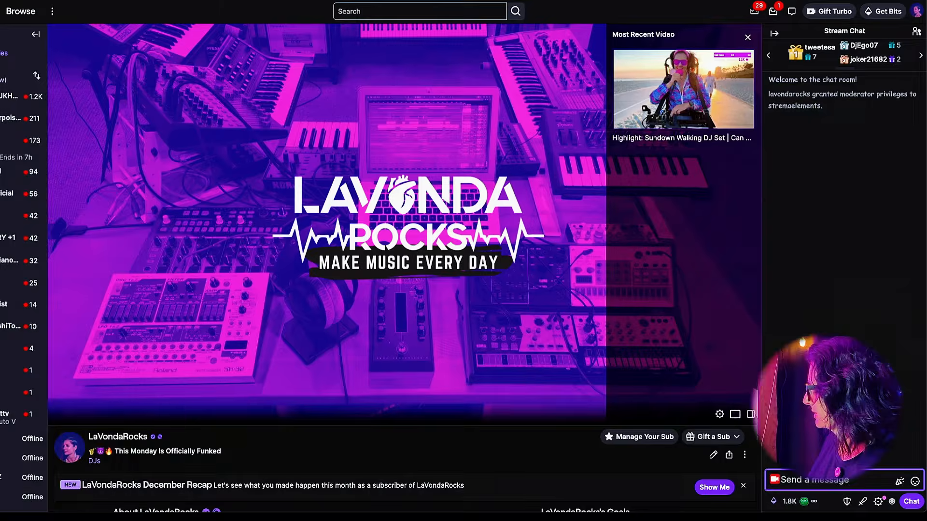
{"action": "left_click", "coordinate": [801, 480]}
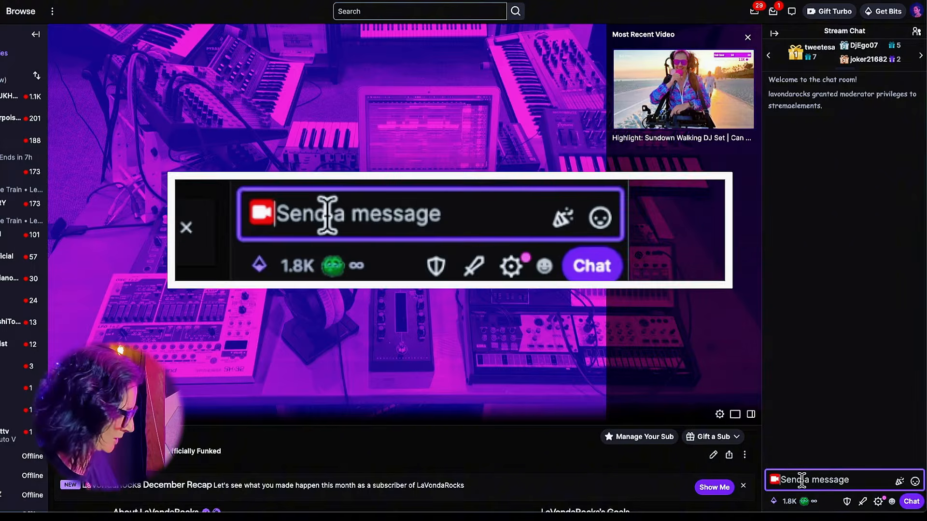
Send !commands in Twitch chat to test it, then go to Bot Timers.
{"action": "type", "text": "!co"}
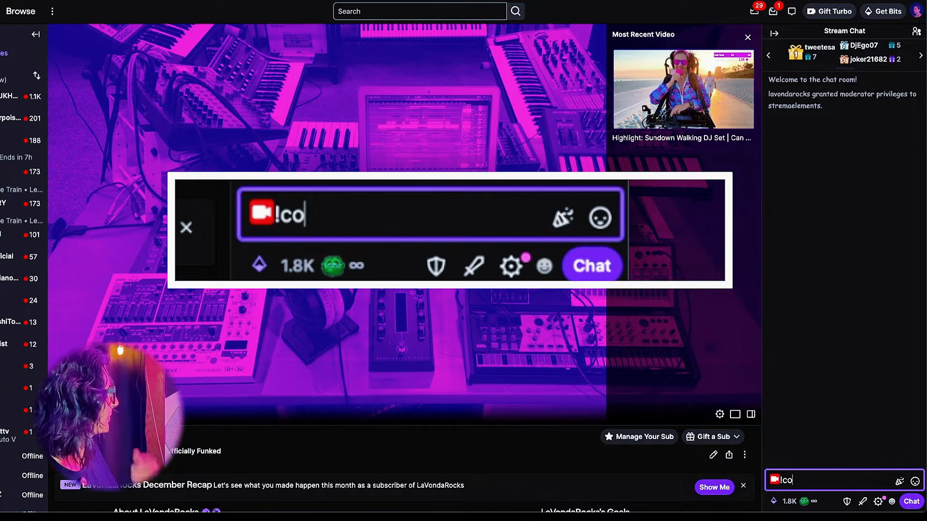
{"action": "type", "text": "mmands"}
{"action": "key", "text": "Return"}
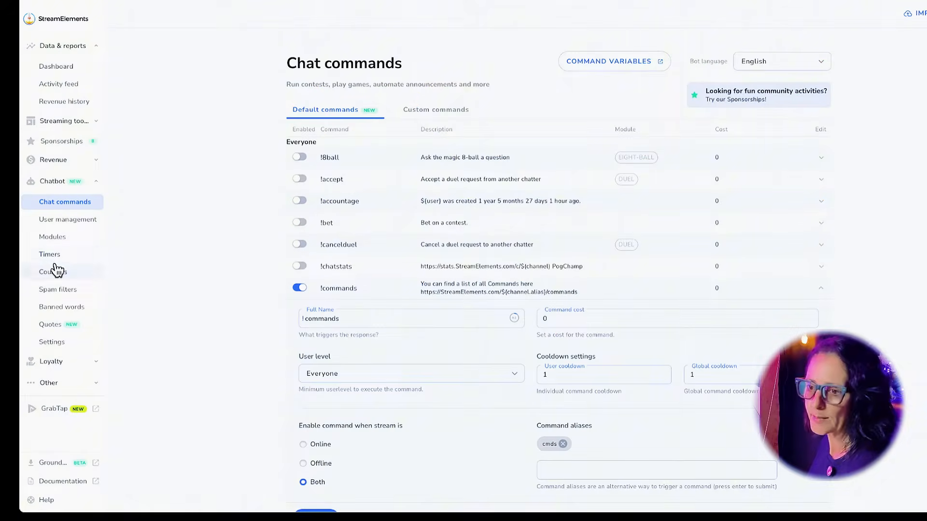
{"action": "left_click", "coordinate": [55, 260]}
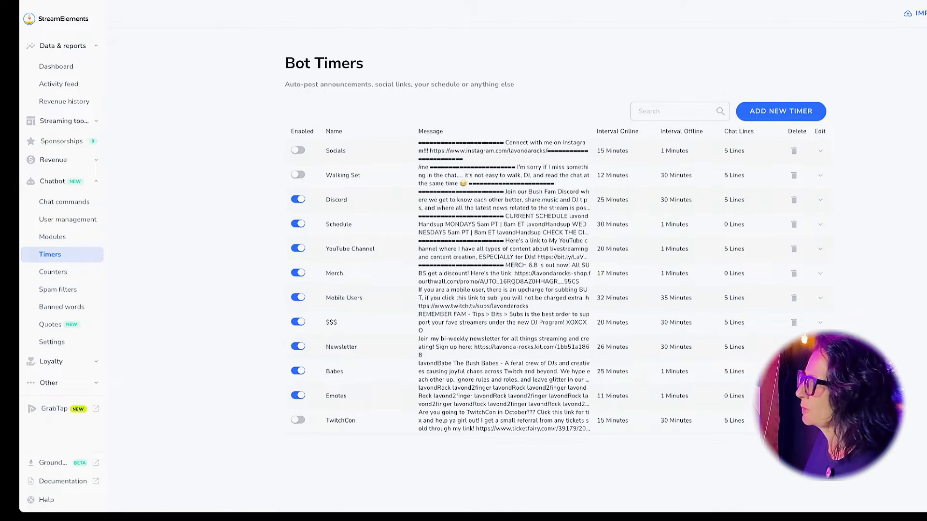
Create a 'follow' timer with the 'smash that follow button' message every 12 minutes online.
{"action": "left_click", "coordinate": [771, 112]}
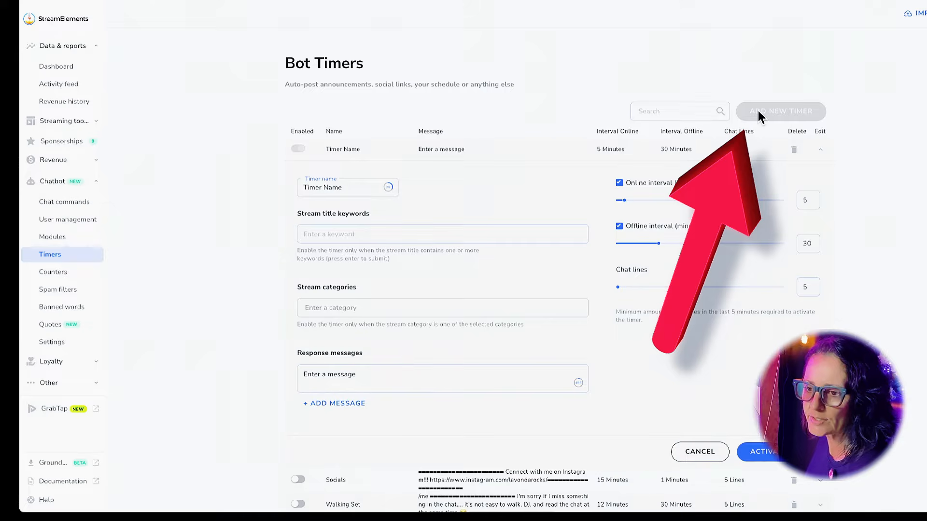
{"action": "left_click_drag", "start_coordinate": [346, 188], "coordinate": [292, 187]}
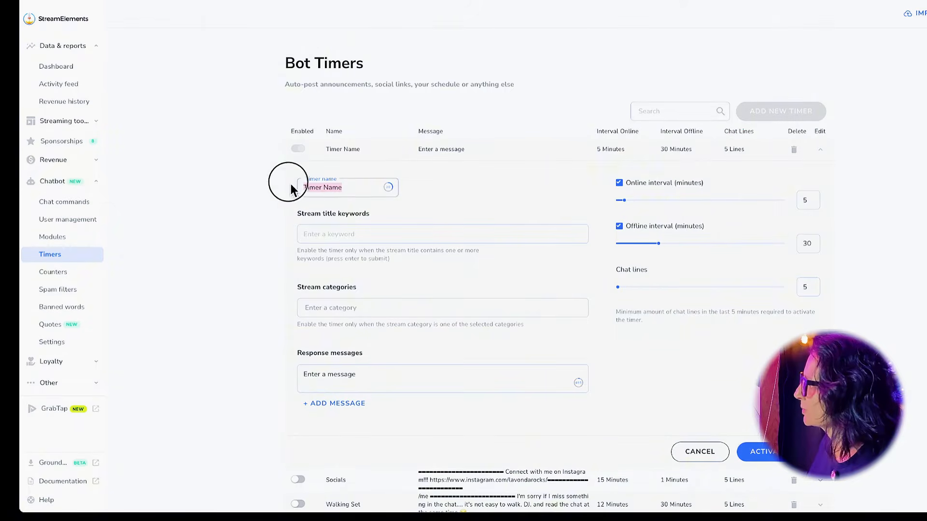
{"action": "type", "text": "follow"}
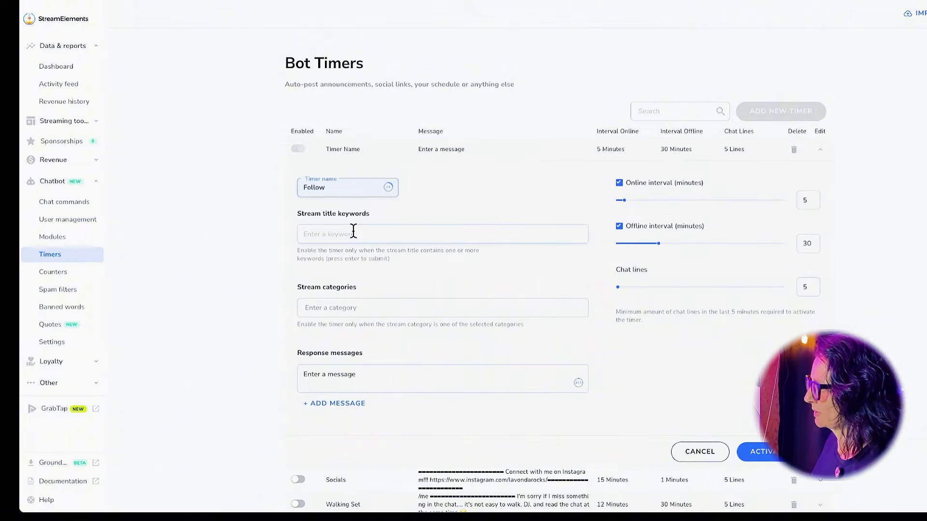
{"action": "type", "text": "I"}
{"action": "type", "text": "f you "}
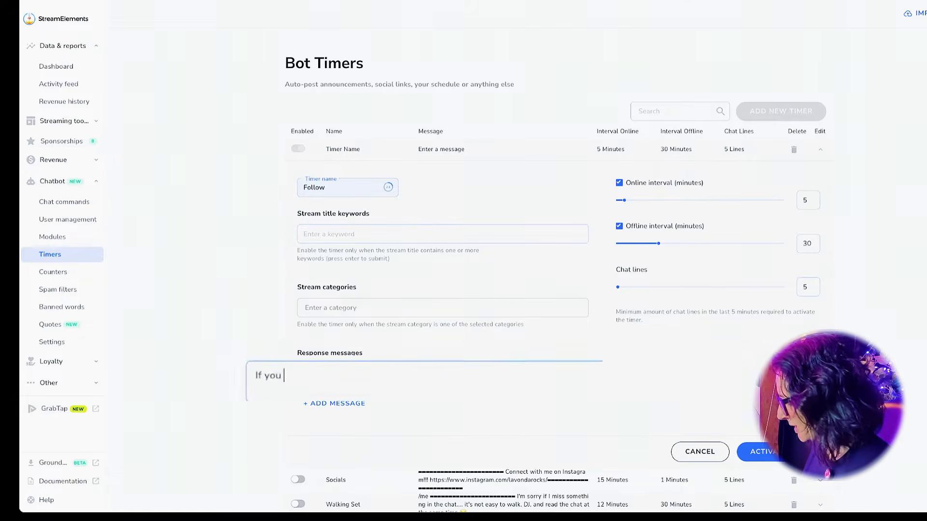
{"action": "type", "text": "like what you hear"}
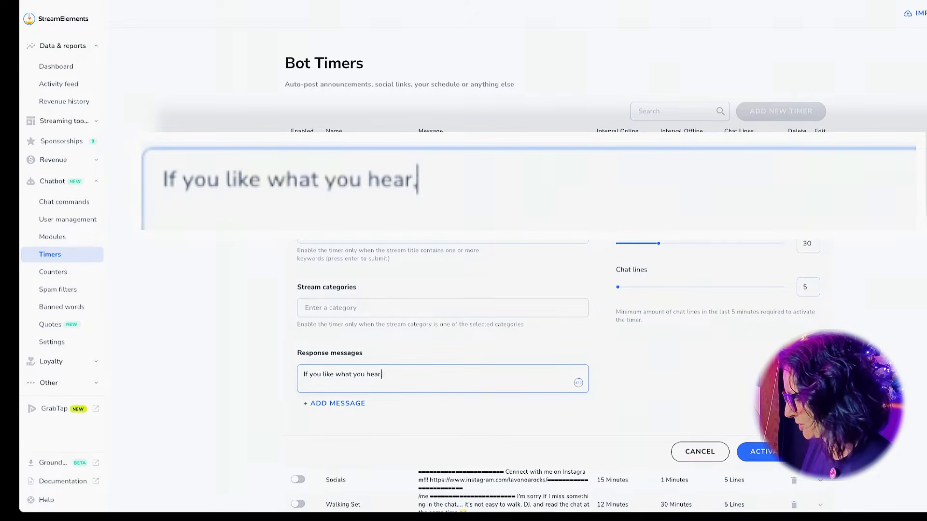
{"action": "type", "text": ", make sure "}
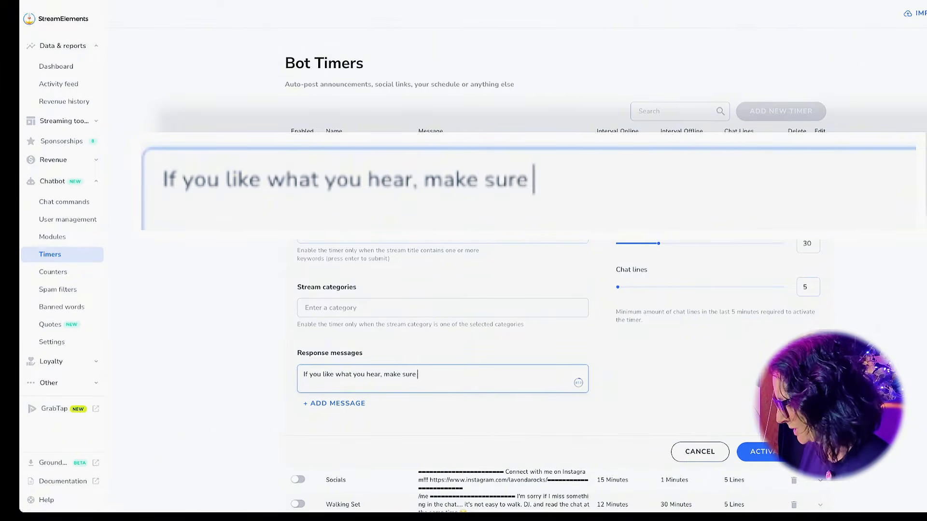
{"action": "type", "text": "to smash that follow button!"}
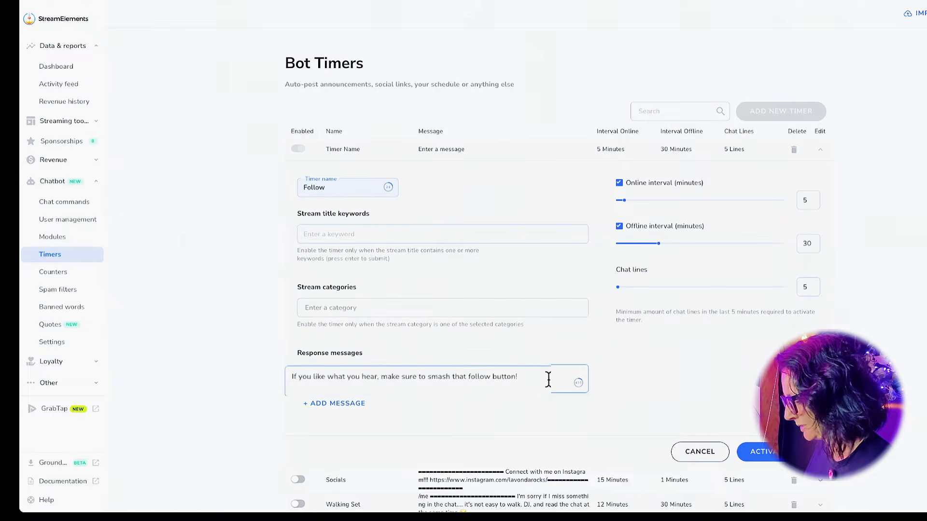
{"action": "type", "text": " It's fre"}
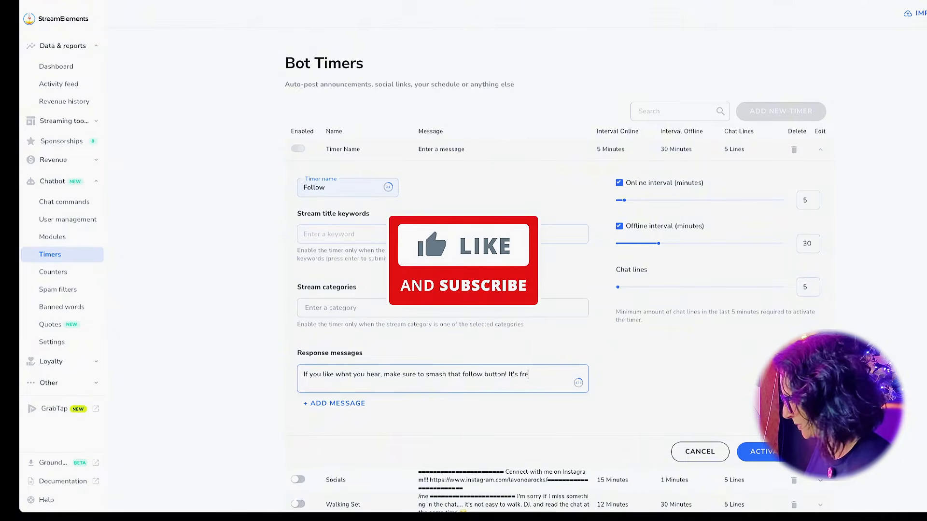
{"action": "type", "text": "e and helps a"}
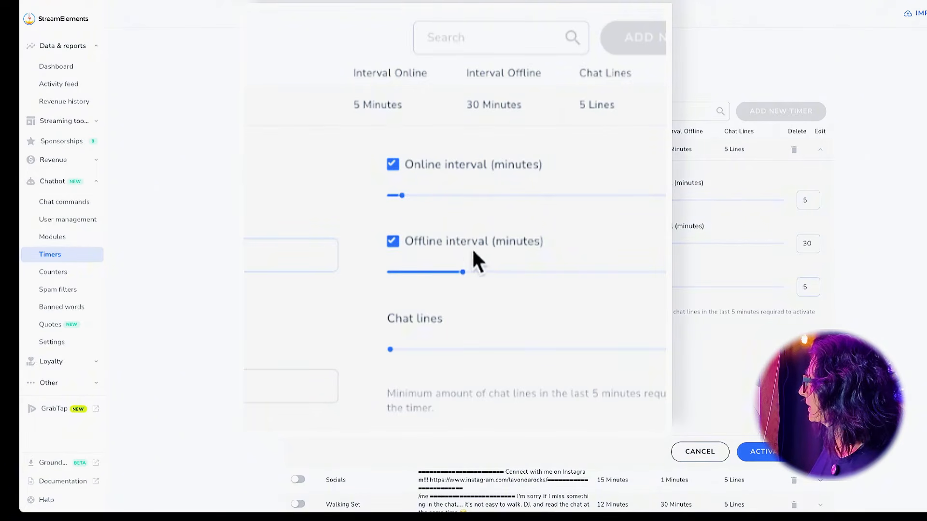
{"action": "left_click_drag", "start_coordinate": [401, 195], "coordinate": [473, 195]}
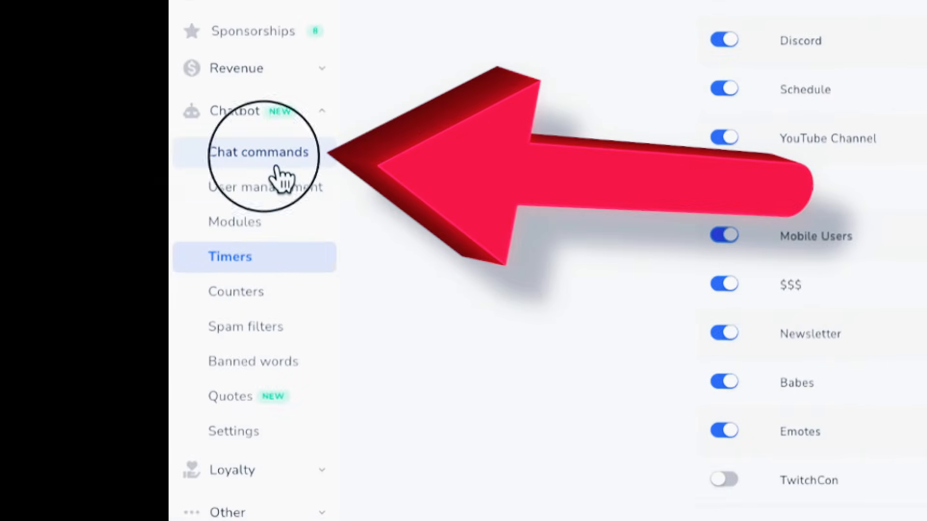
Add a new custom command from the shoutout template and name it !so.
{"action": "left_click", "coordinate": [272, 155]}
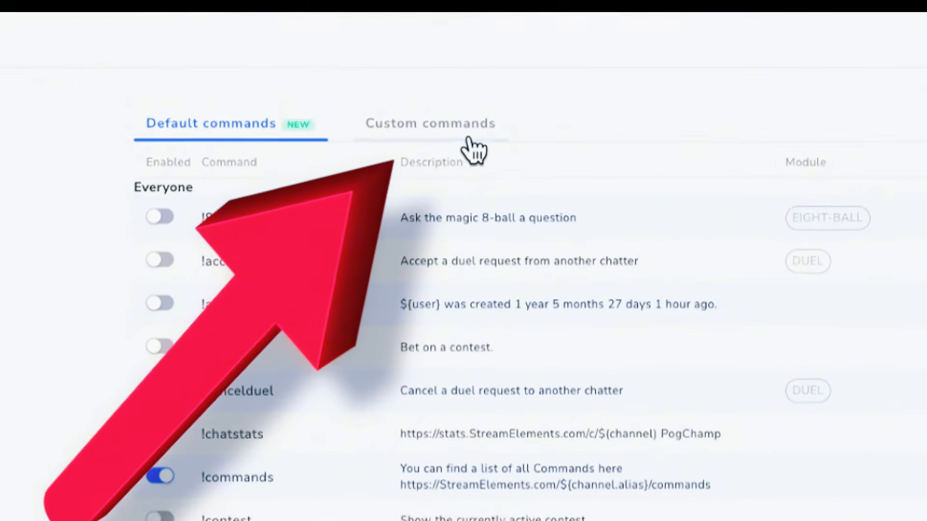
{"action": "left_click", "coordinate": [469, 142]}
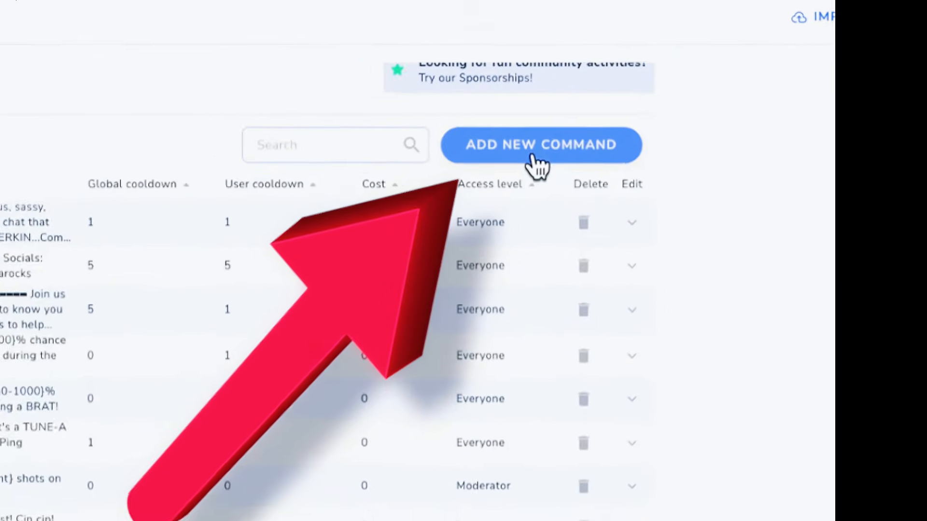
{"action": "left_click", "coordinate": [771, 84]}
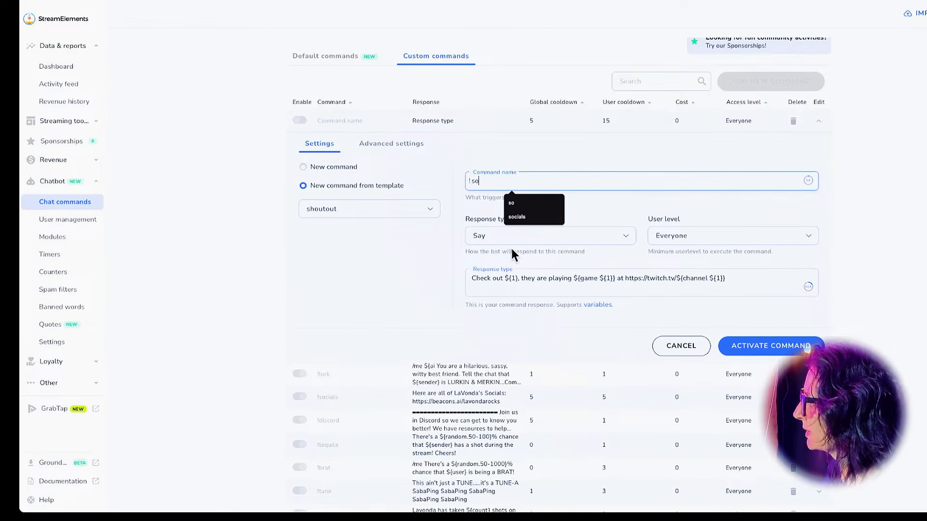
{"action": "left_click", "coordinate": [604, 212]}
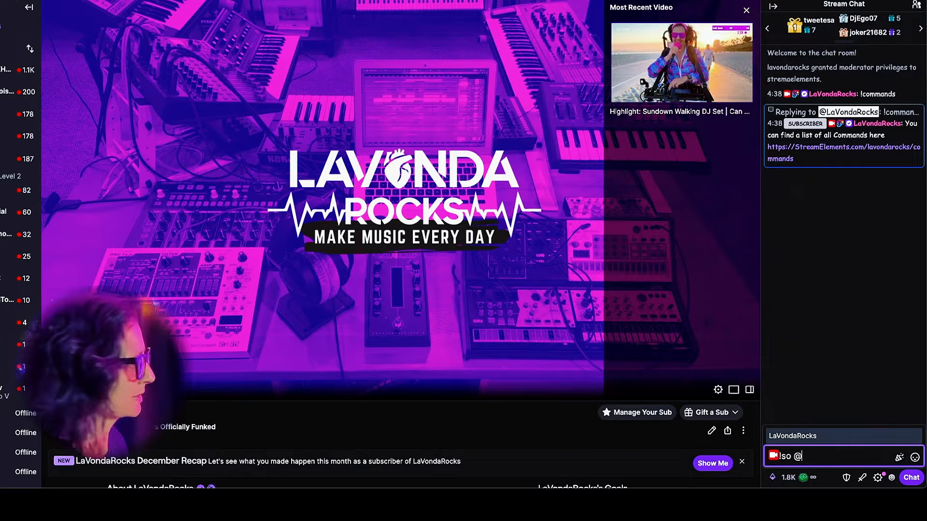
Send a !so shoutout for another streamer's channel in Twitch chat.
{"action": "type", "text": "@dj"}
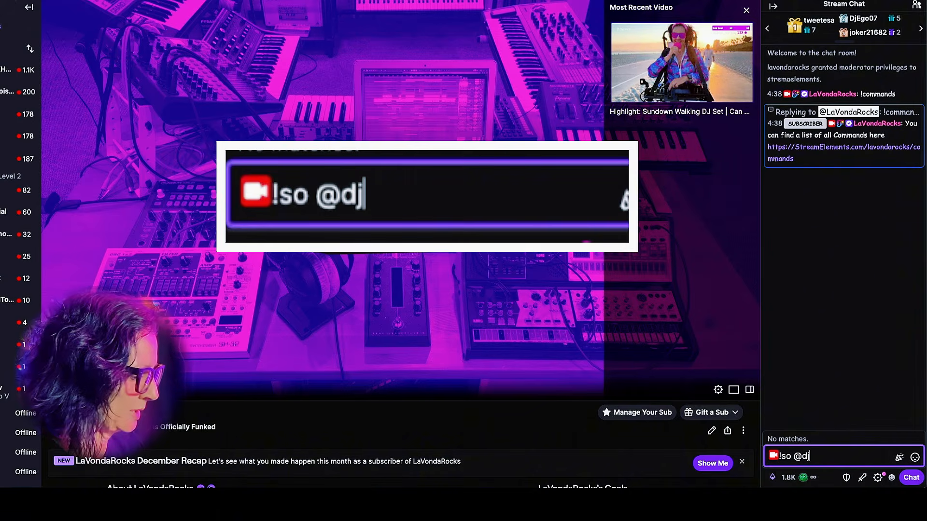
{"action": "type", "text": "clancy"}
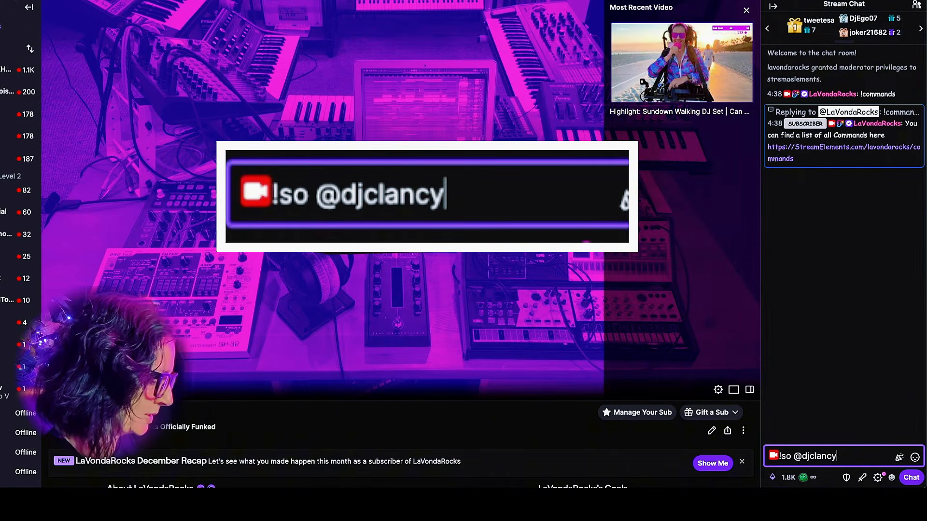
{"action": "key", "text": "Return"}
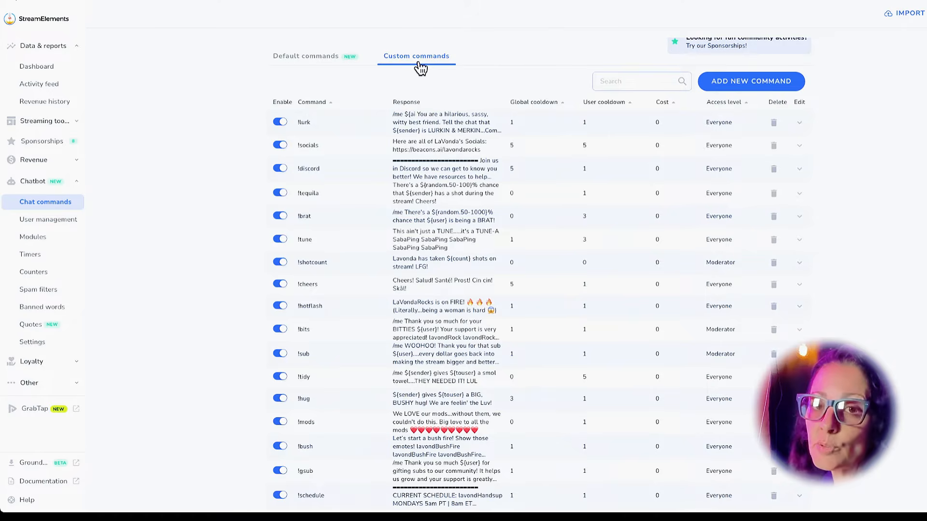
Start a new command from the love template and name it brat.
{"action": "left_click", "coordinate": [736, 86]}
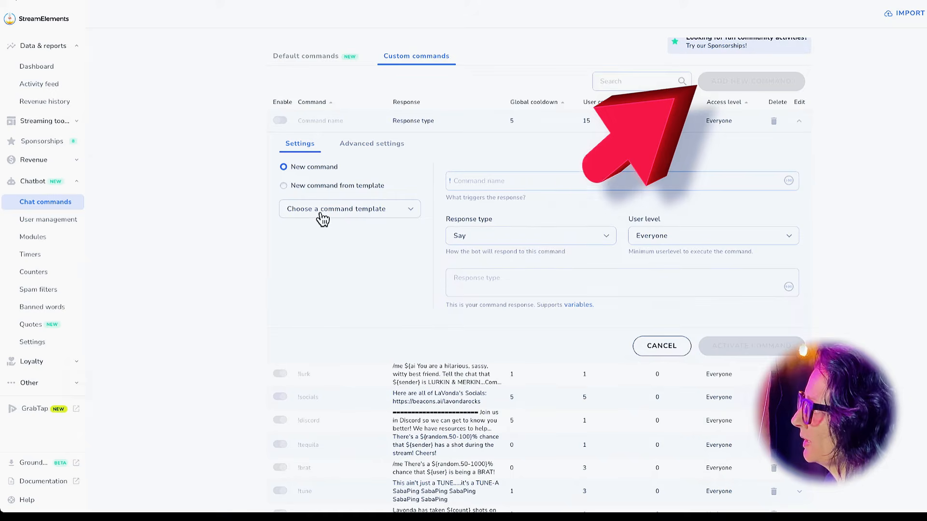
{"action": "left_click", "coordinate": [285, 186]}
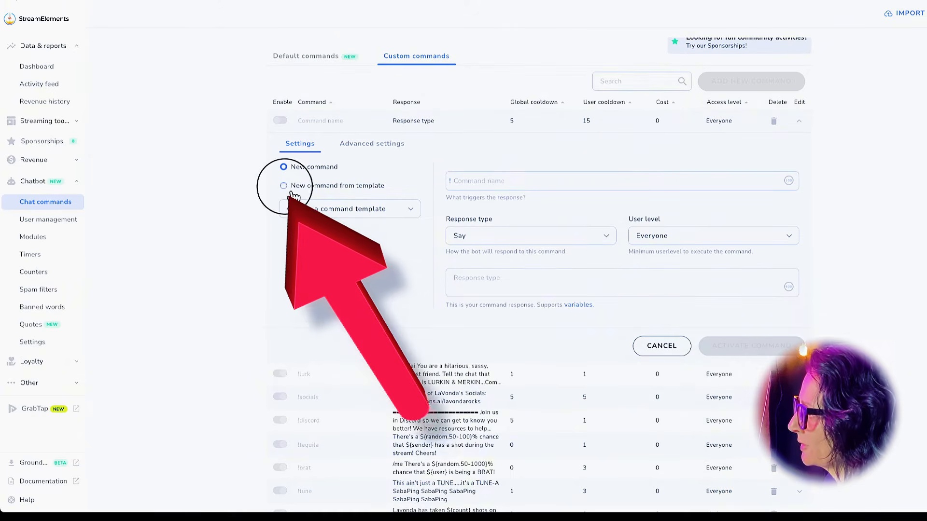
{"action": "left_click", "coordinate": [337, 213]}
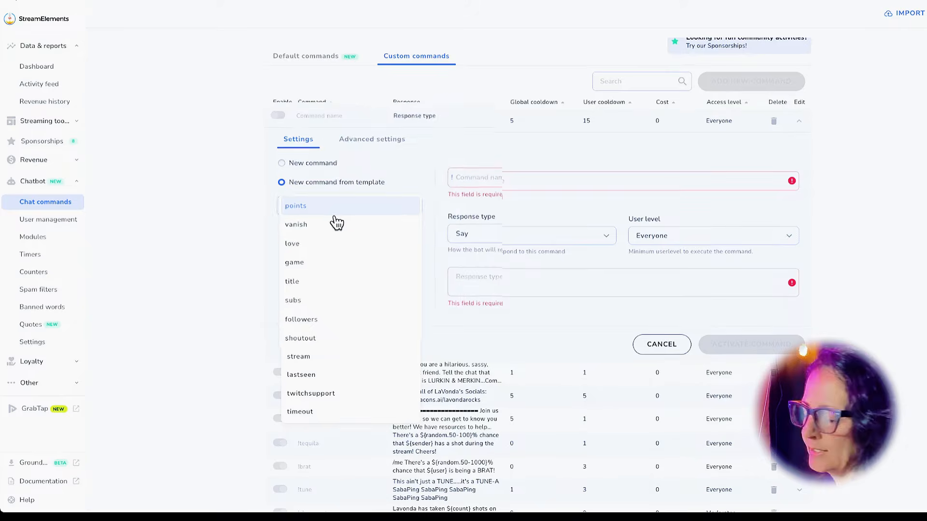
{"action": "left_click", "coordinate": [346, 213]}
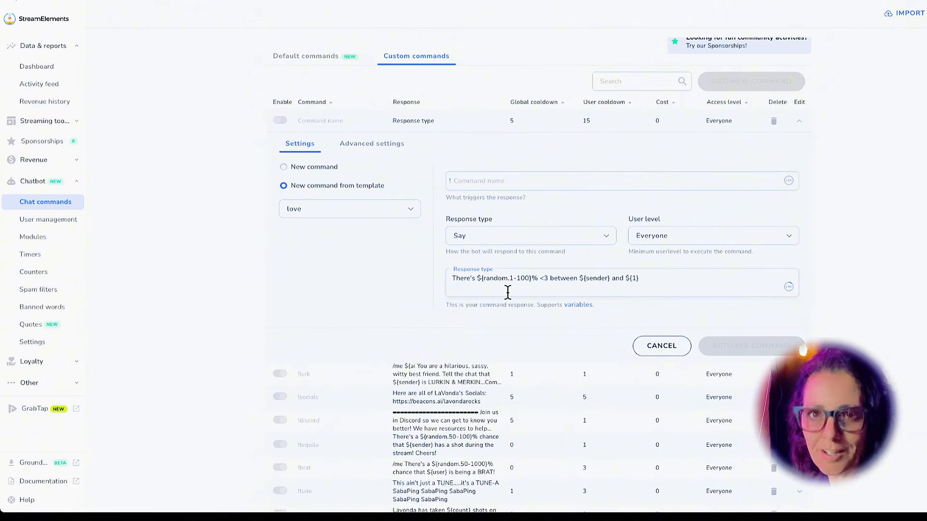
{"action": "left_click", "coordinate": [531, 181]}
{"action": "type", "text": "brat"}
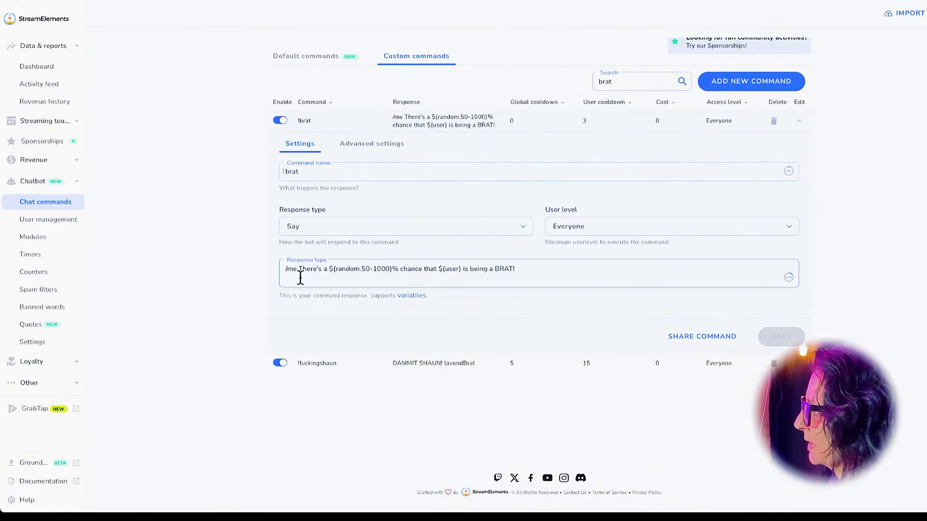
Remove the /me prefix from the !brat response, then send !brat in Twitch chat.
{"action": "key", "text": "BackSpace"}
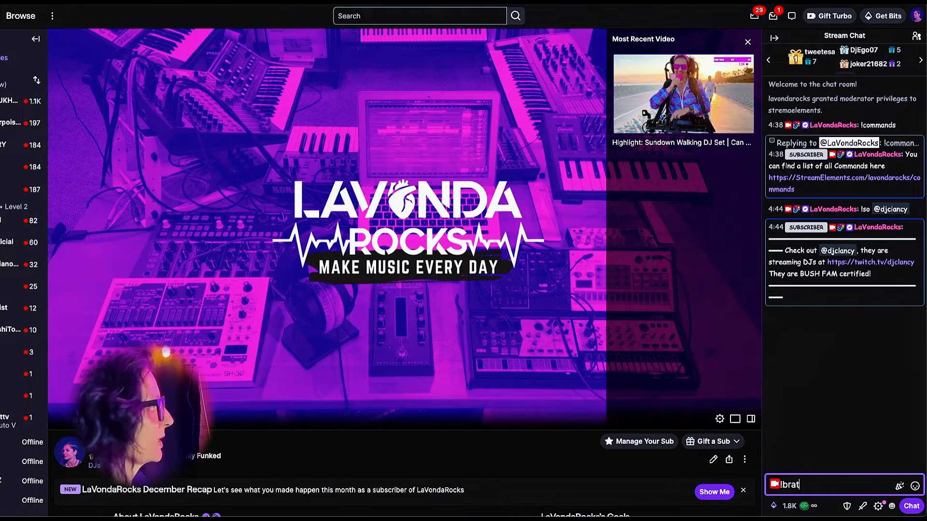
{"action": "key", "text": "Return"}
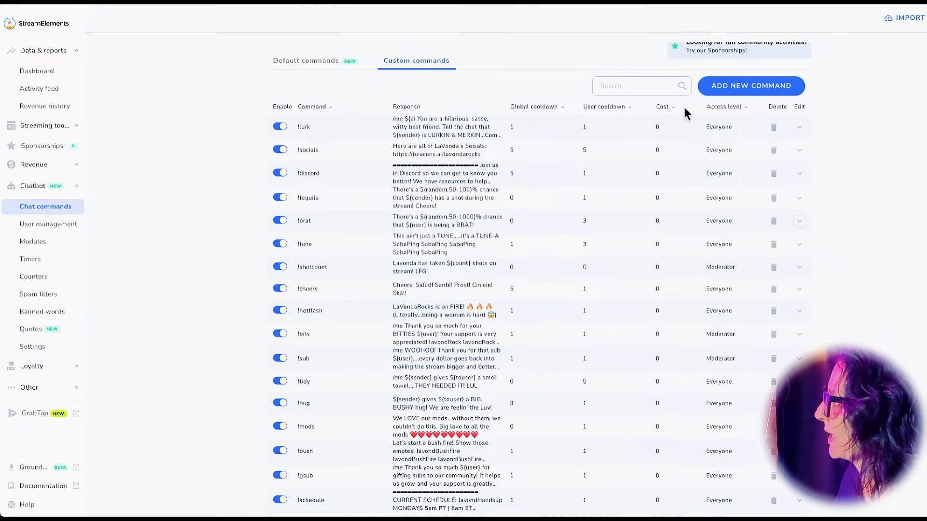
Draft a !socials command with the response 'Here a', then cancel it after activation fails.
{"action": "left_click", "coordinate": [733, 91]}
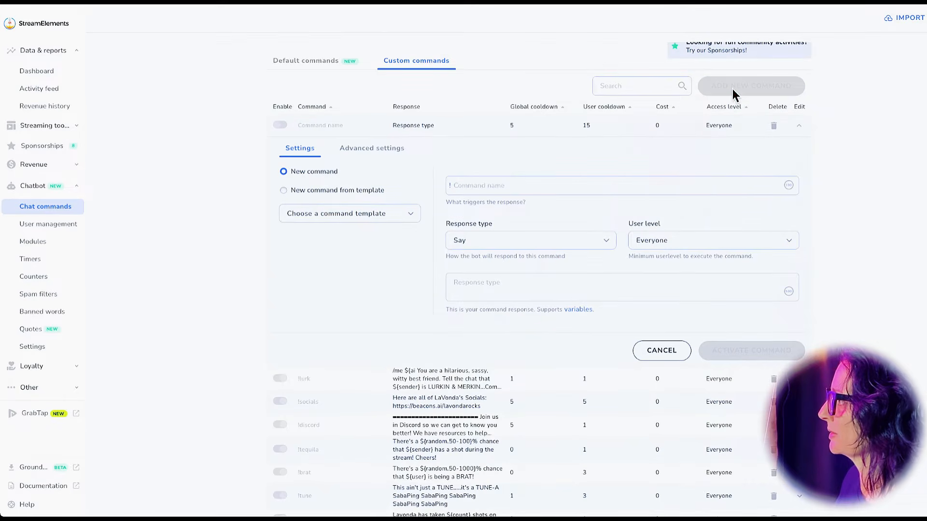
{"action": "left_click", "coordinate": [483, 187]}
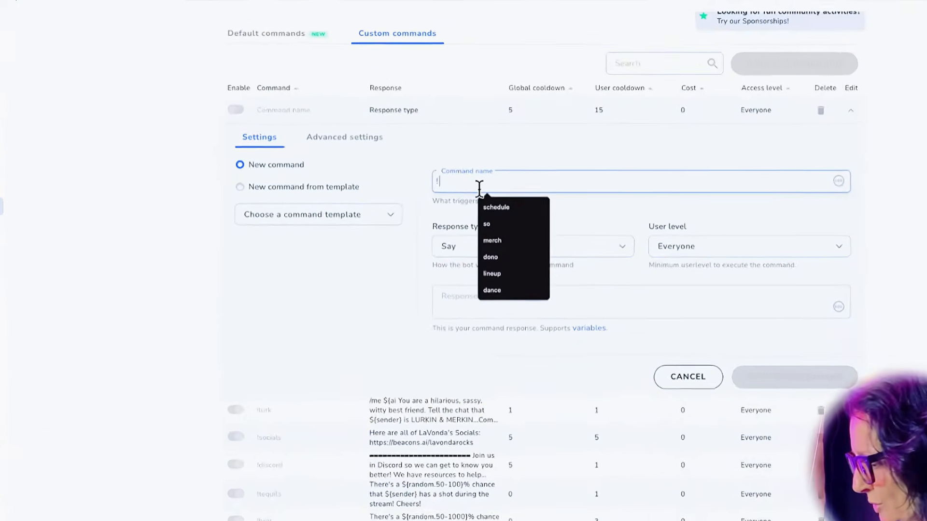
{"action": "type", "text": "socials"}
{"action": "key", "text": "Tab"}
{"action": "type", "text": "Here a"}
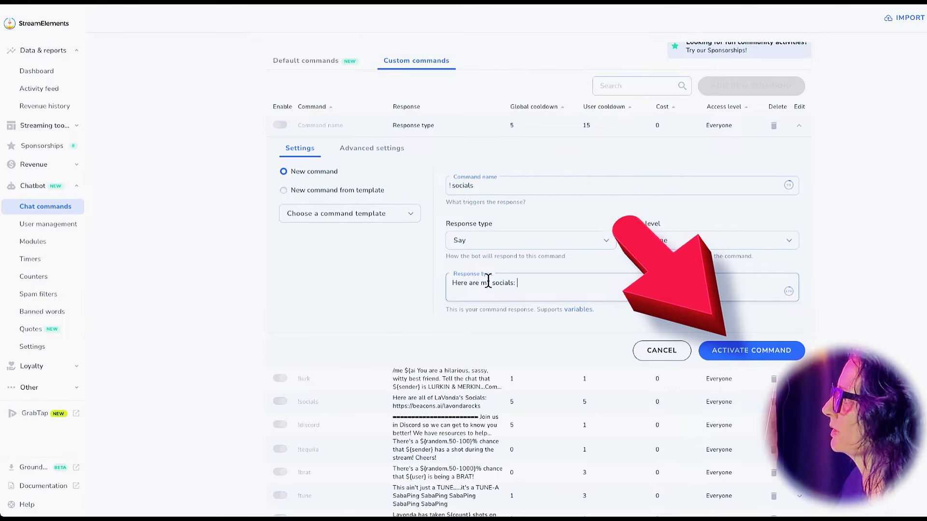
{"action": "left_click", "coordinate": [751, 356]}
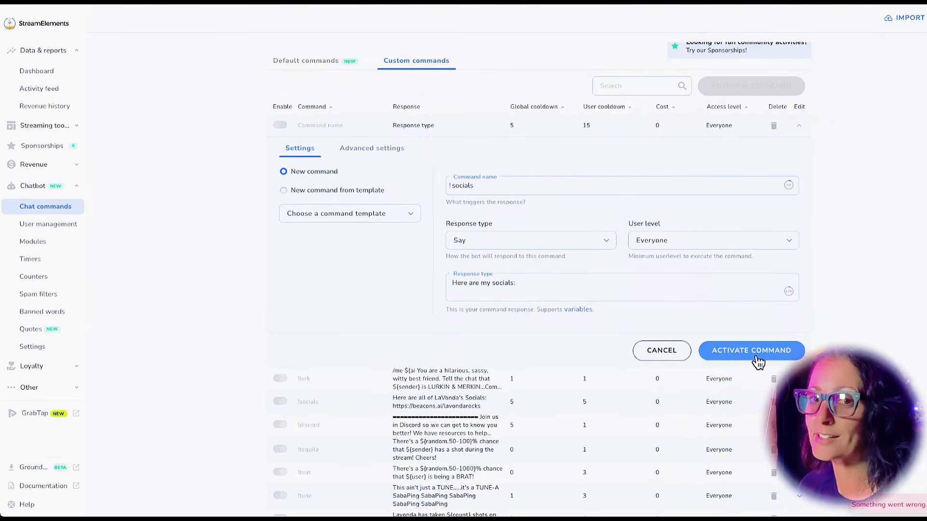
{"action": "left_click", "coordinate": [671, 352]}
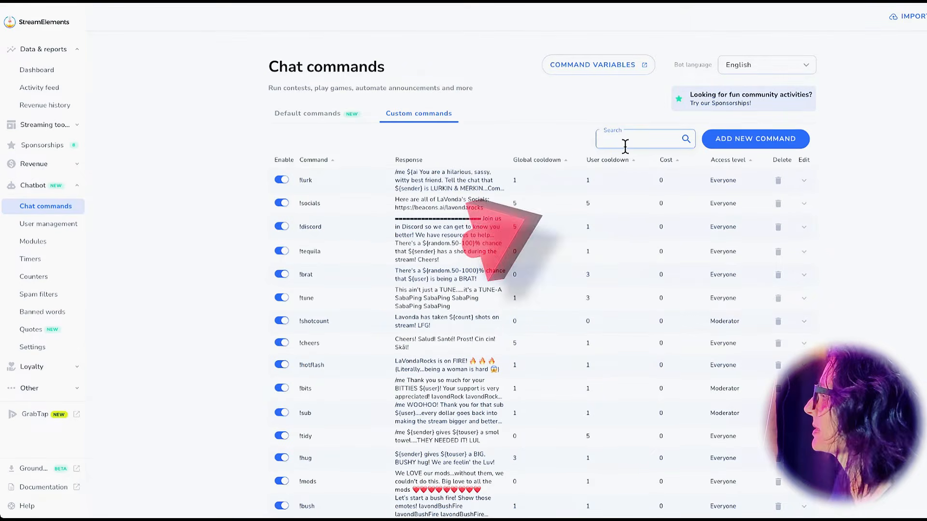
Create the !aifact command with a pasted ${ai} sassy-physics-teacher response, then send !aifacts in Twitch chat.
{"action": "left_click", "coordinate": [734, 141]}
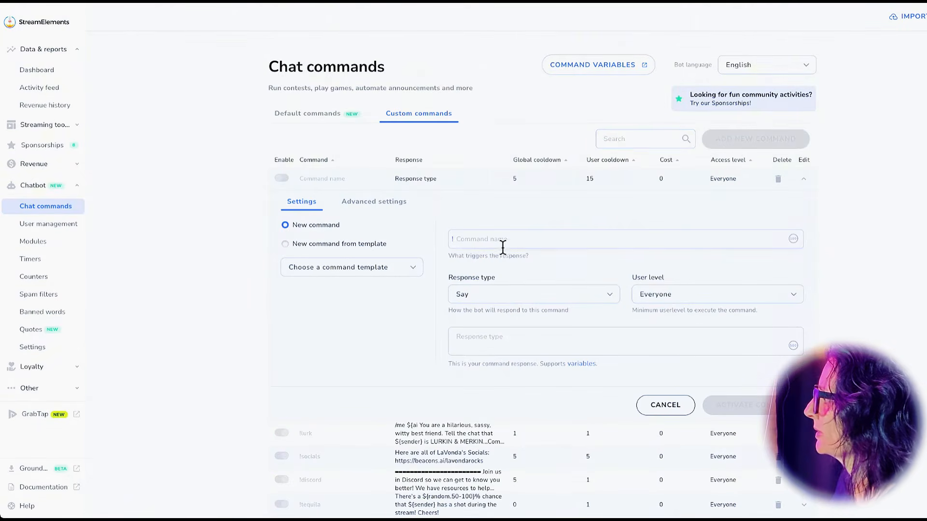
{"action": "left_click", "coordinate": [486, 245]}
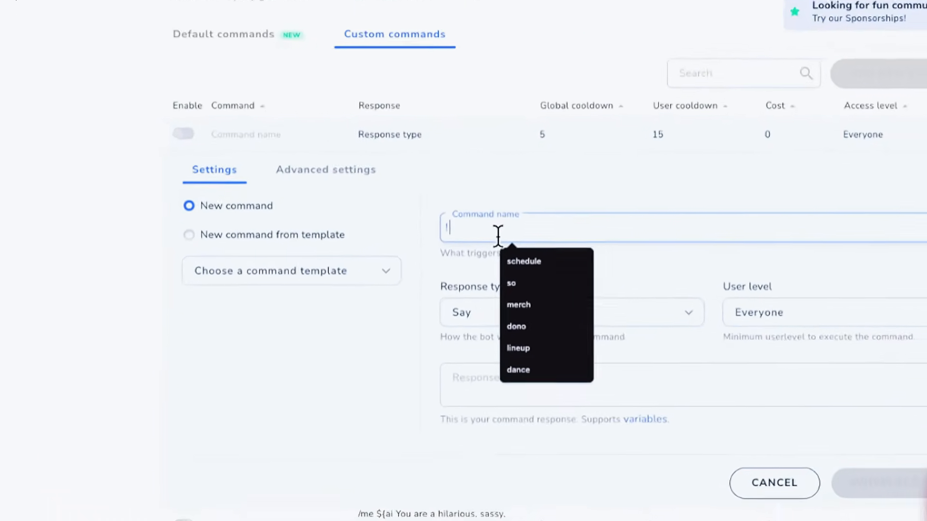
{"action": "type", "text": "aifact"}
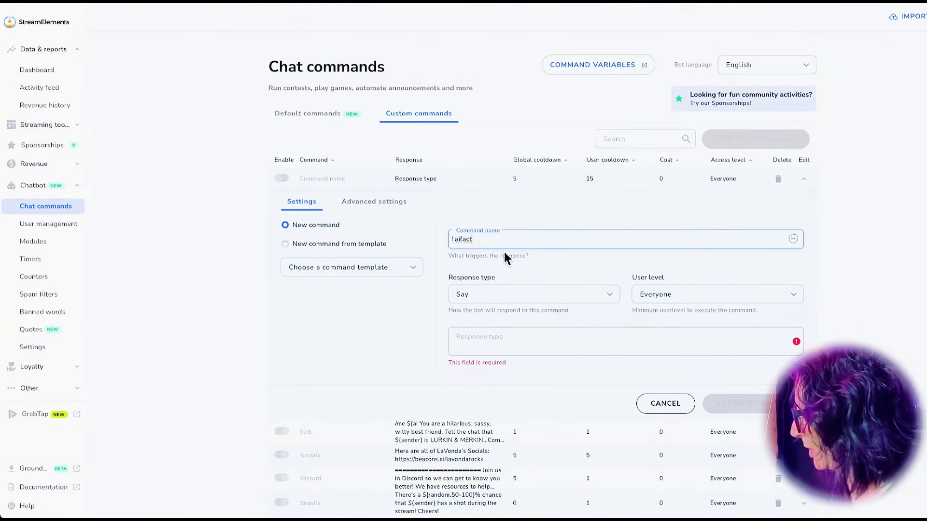
{"action": "left_click", "coordinate": [499, 348]}
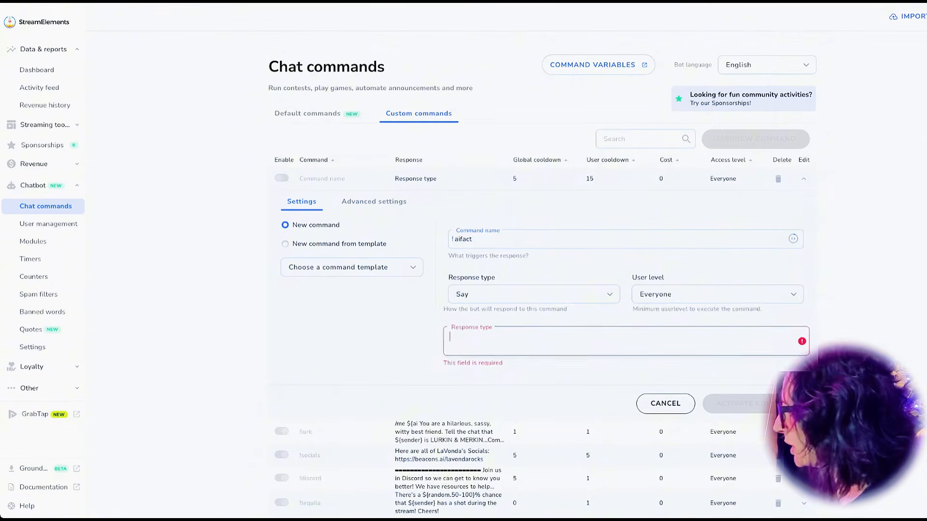
{"action": "type", "text": "${ai You are a sassy teacher. Greet ${user} and tell them about your latest adventure teaching physics ed.}"}
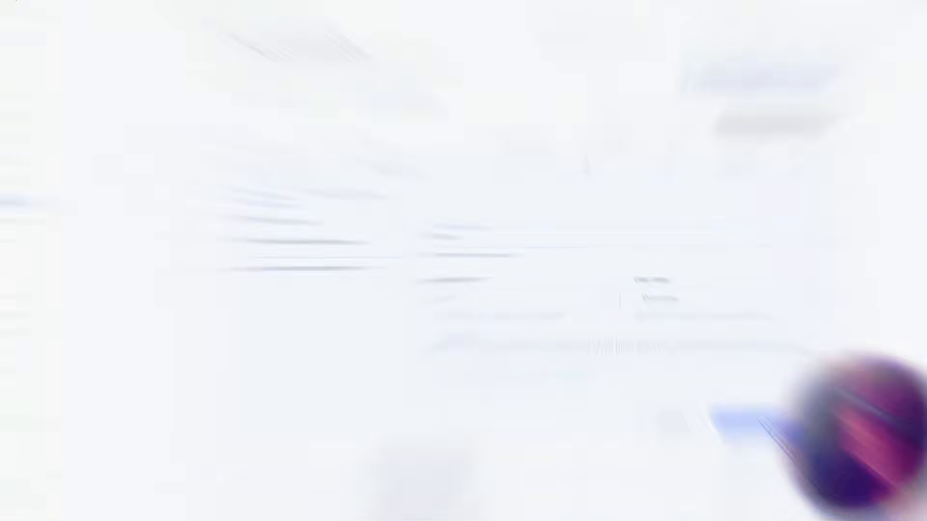
{"action": "type", "text": "a"}
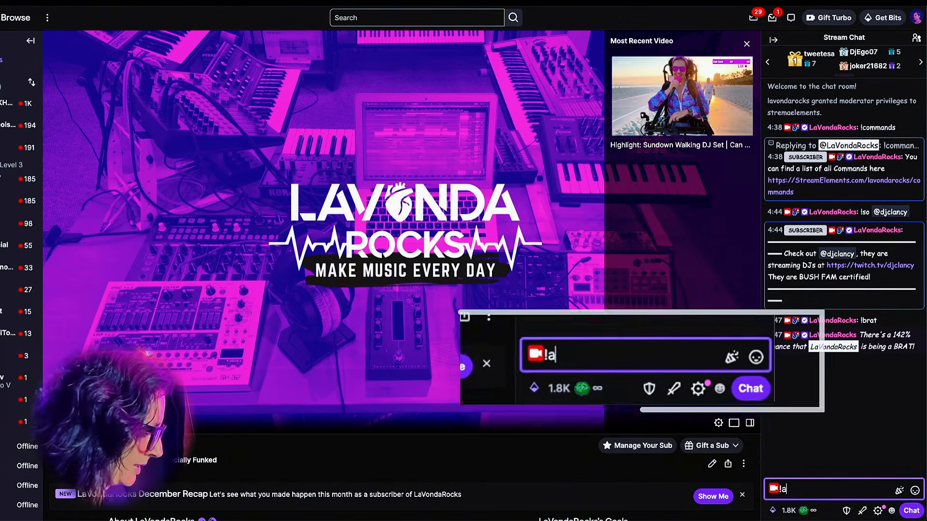
{"action": "type", "text": "ifacts"}
{"action": "key", "text": "Return"}
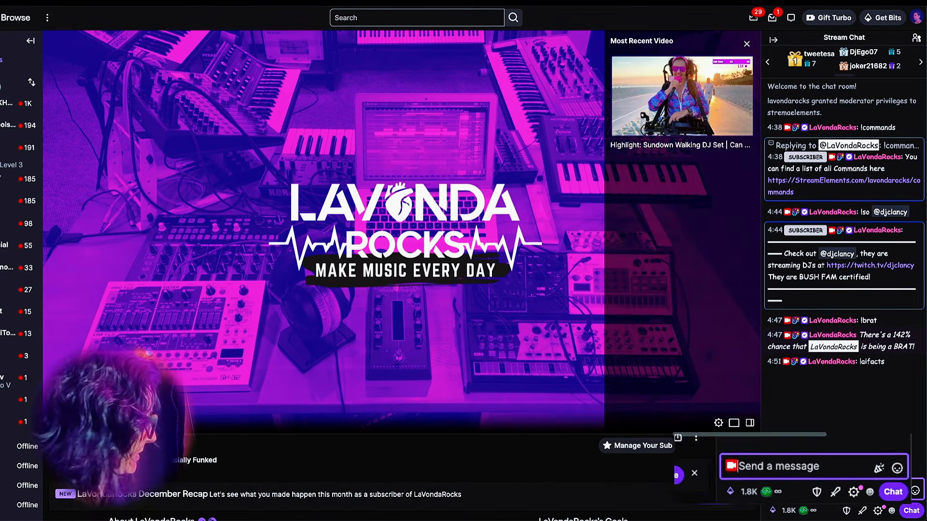